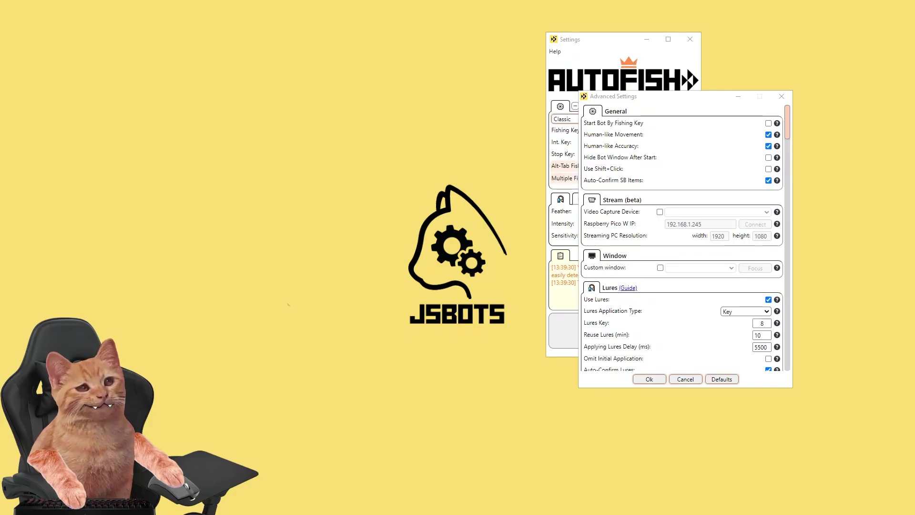
Step: Switch to a blank Paint canvas and sketch a laptop's screen and base
key(alt+Tab)
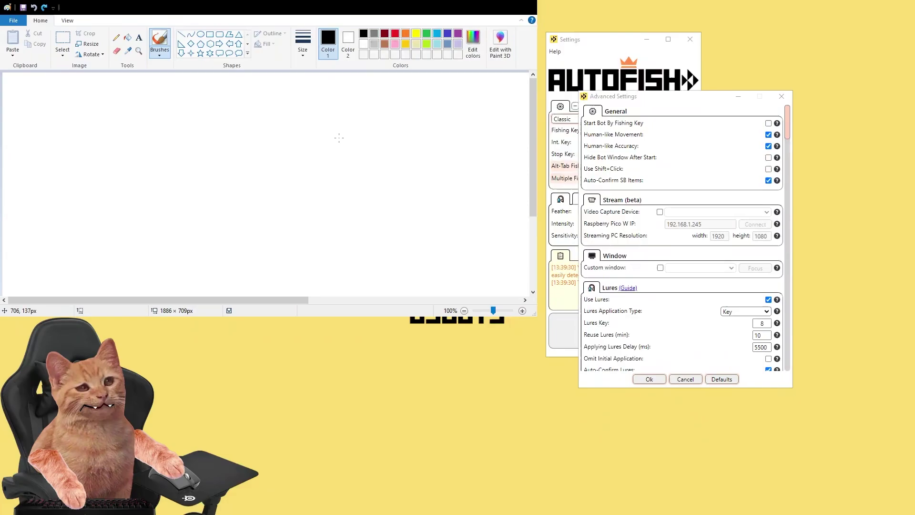
mouse_move(339, 130)
mouse_down()
mouse_move(339, 190)
mouse_move(439, 147)
mouse_move(373, 122)
mouse_move(435, 143)
mouse_up()
mouse_move(335, 191)
mouse_down()
mouse_move(408, 200)
mouse_move(479, 162)
mouse_move(443, 153)
mouse_up()
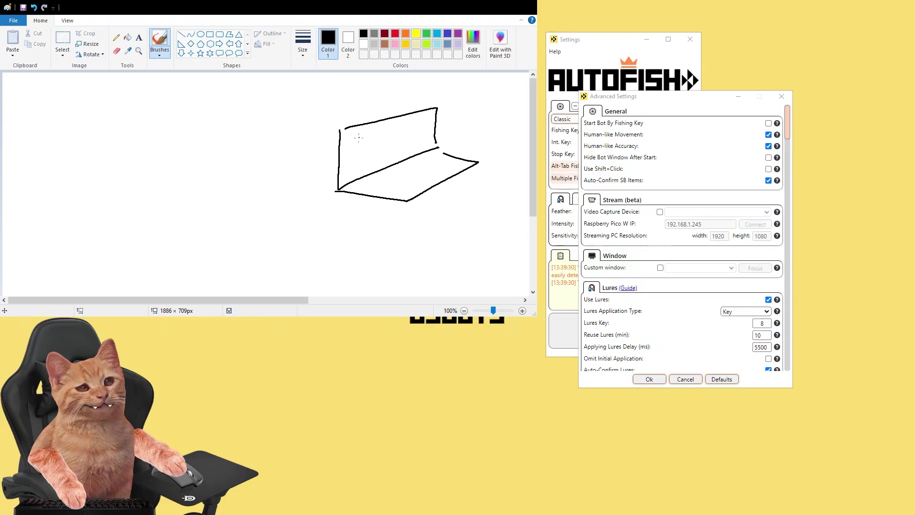
Step: Draw a cube on the left, then a long stroke from under the laptop toward it
drag(104, 129, 137, 193)
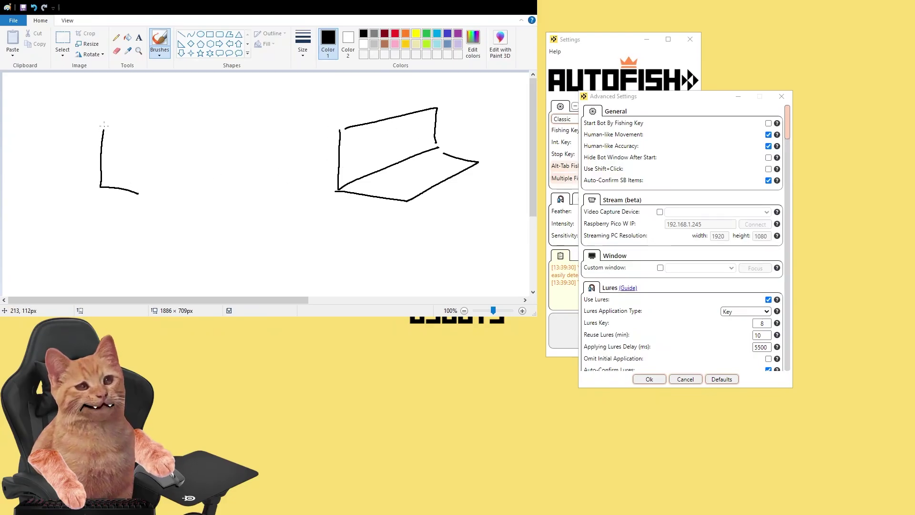
drag(103, 126, 146, 194)
drag(158, 130, 173, 132)
mouse_move(146, 194)
mouse_down()
mouse_move(170, 187)
mouse_move(175, 132)
mouse_up()
drag(104, 127, 173, 124)
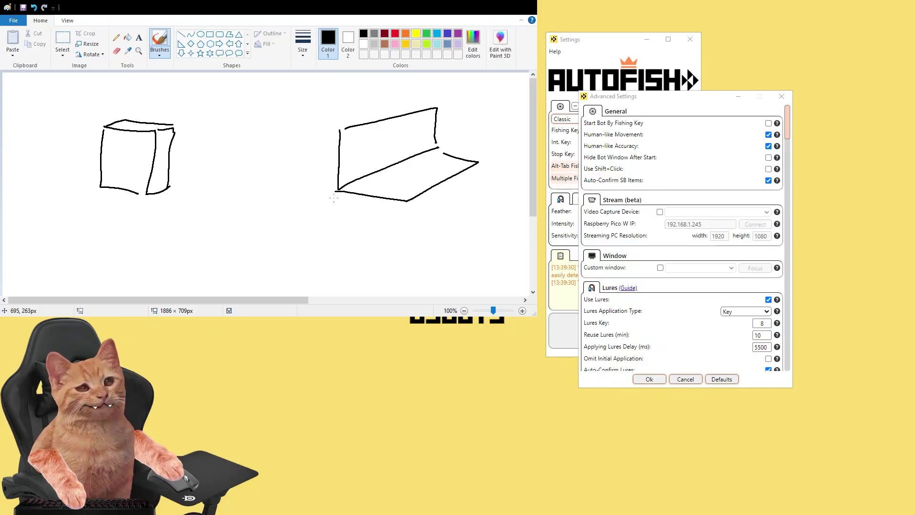
mouse_move(354, 193)
mouse_down()
mouse_move(345, 199)
mouse_move(364, 195)
mouse_move(353, 191)
mouse_move(347, 208)
mouse_move(308, 215)
mouse_move(277, 198)
mouse_move(258, 137)
mouse_move(165, 85)
mouse_move(75, 97)
mouse_move(51, 126)
mouse_move(100, 149)
mouse_move(85, 153)
mouse_up()
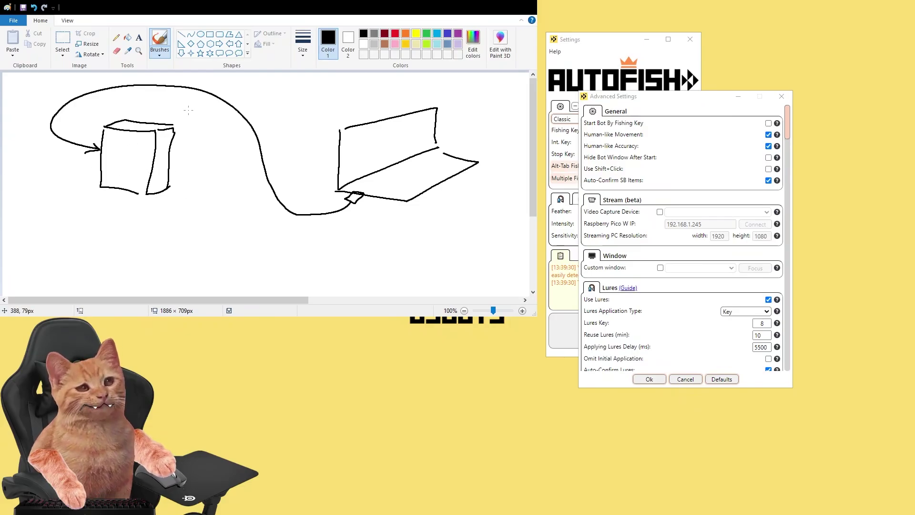
Step: Add outline detail and a keyboard edge to the laptop, and wave lines under the cube
drag(336, 130, 346, 127)
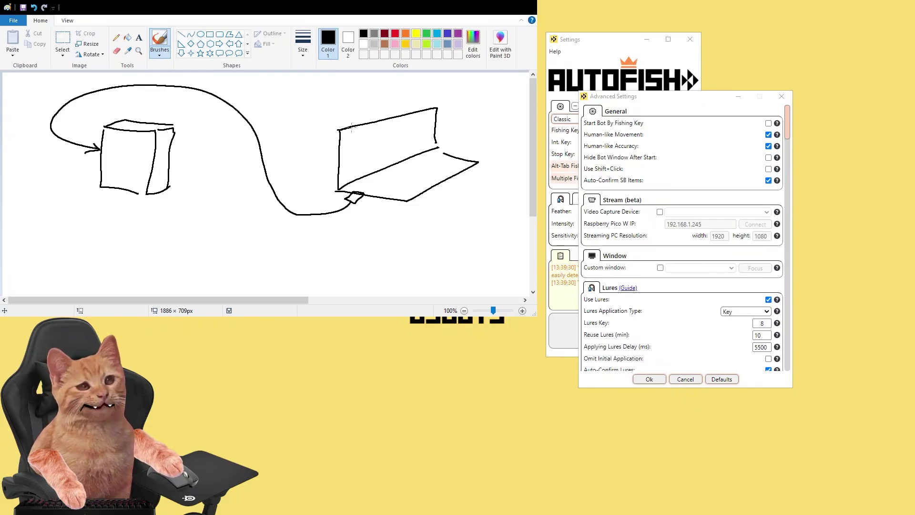
mouse_move(436, 145)
mouse_down()
mouse_move(413, 153)
mouse_move(465, 160)
mouse_up()
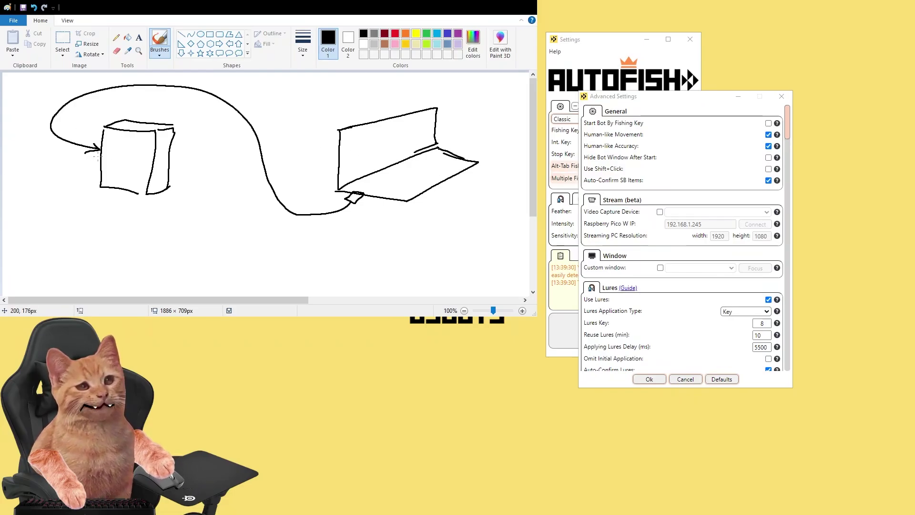
mouse_move(111, 197)
mouse_down()
mouse_move(153, 214)
mouse_move(135, 234)
mouse_move(159, 232)
mouse_up()
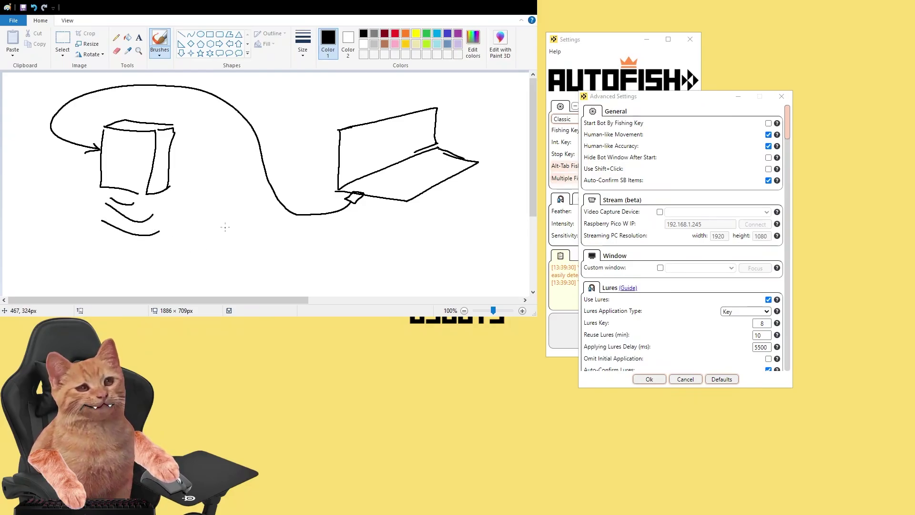
Step: Draw a small box marked R with signal arcs above it and a curve toward the laptop
mouse_move(227, 223)
mouse_down()
mouse_move(229, 268)
mouse_move(265, 262)
mouse_move(229, 265)
mouse_up()
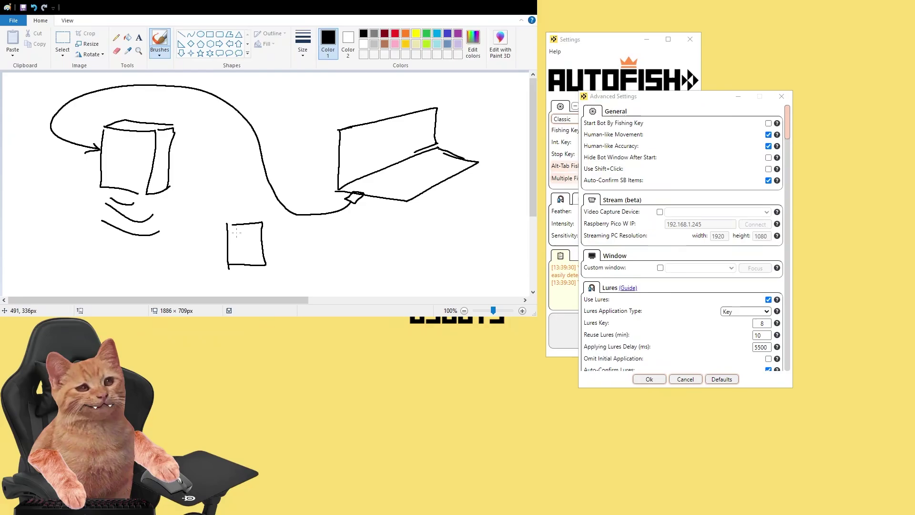
drag(237, 233, 237, 256)
drag(236, 235, 259, 261)
mouse_move(227, 217)
mouse_down()
mouse_move(259, 213)
mouse_move(262, 197)
mouse_up()
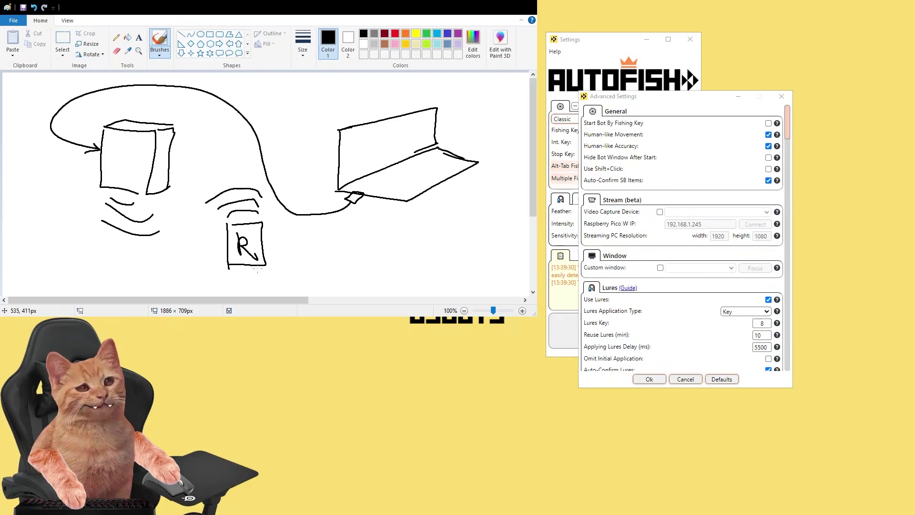
mouse_move(243, 268)
mouse_down()
mouse_move(258, 282)
mouse_move(345, 258)
mouse_move(386, 195)
mouse_move(384, 212)
mouse_up()
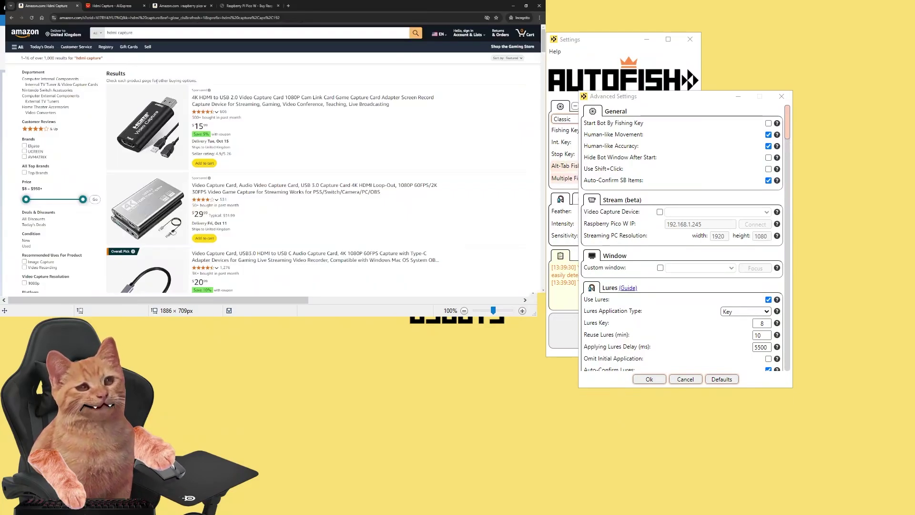
Step: Scroll through Amazon's 'hdmi capture' results, including the $15.99 and $29.99 capture cards
scroll(275, 157, down, 1)
scroll(275, 158, up, 1)
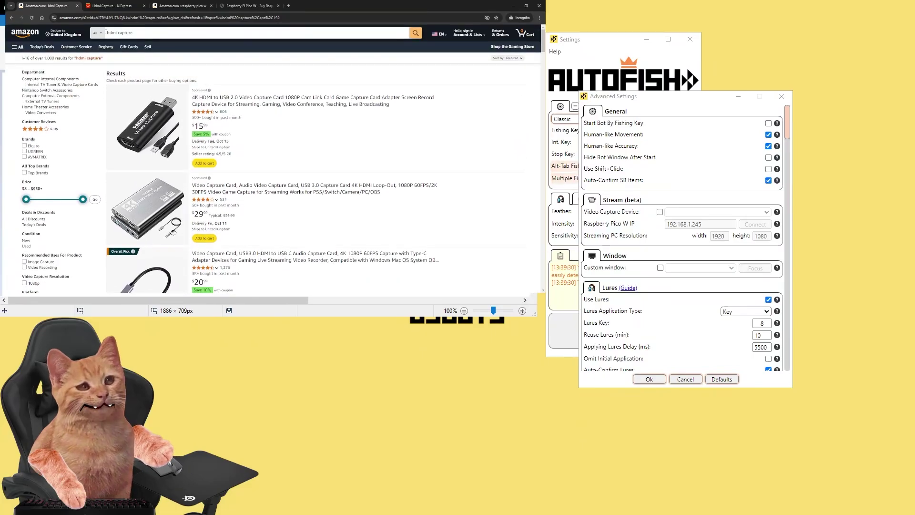
click(119, 33)
click(445, 85)
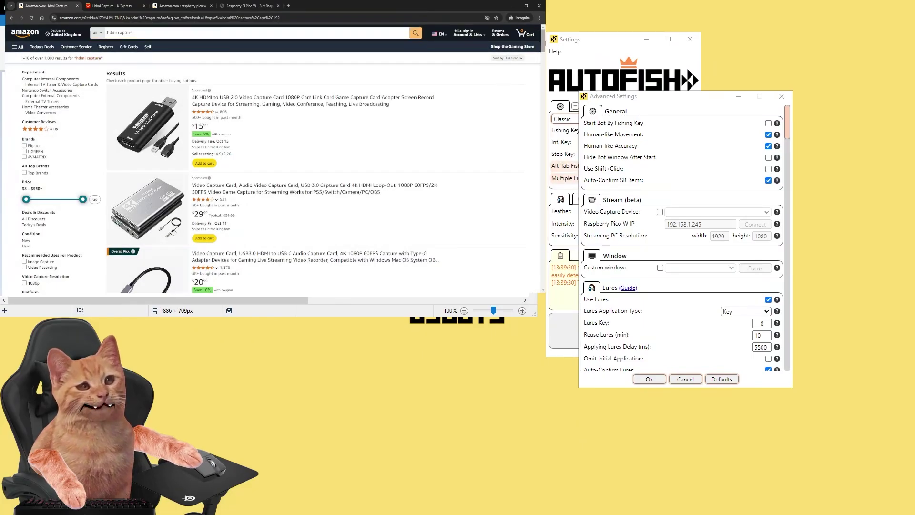
scroll(274, 157, down, 8)
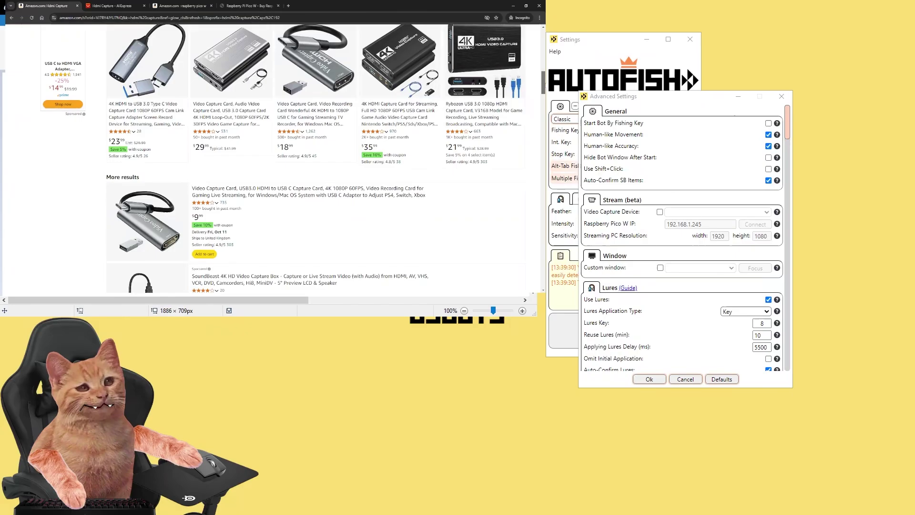
scroll(544, 88, down, 5)
scroll(544, 88, up, 4)
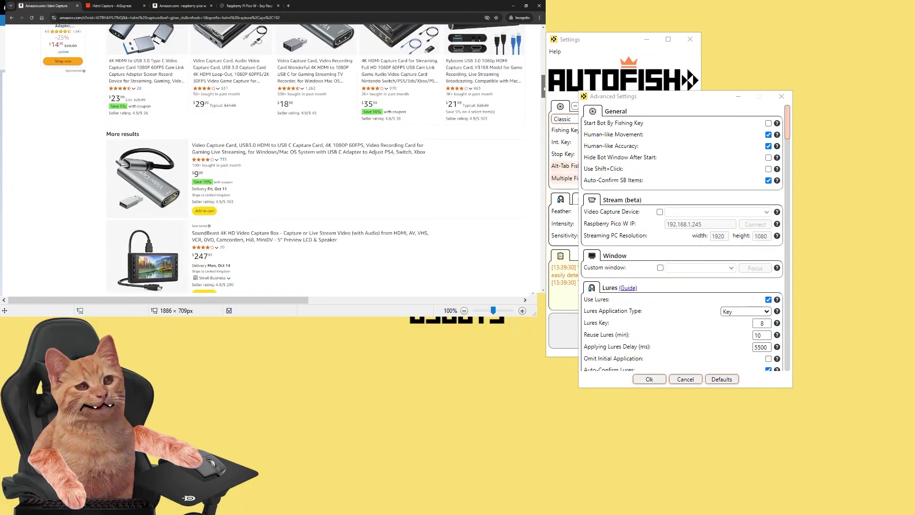
drag(544, 88, 540, 51)
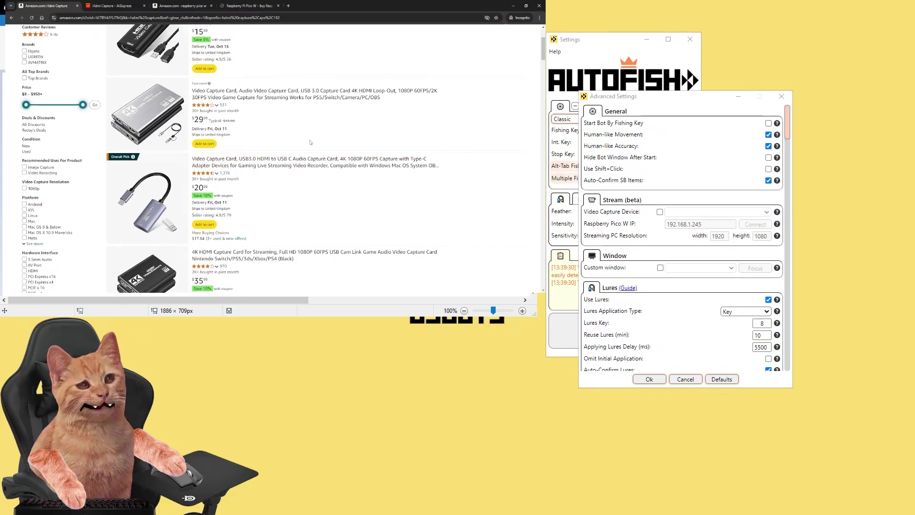
scroll(310, 142, up, 2)
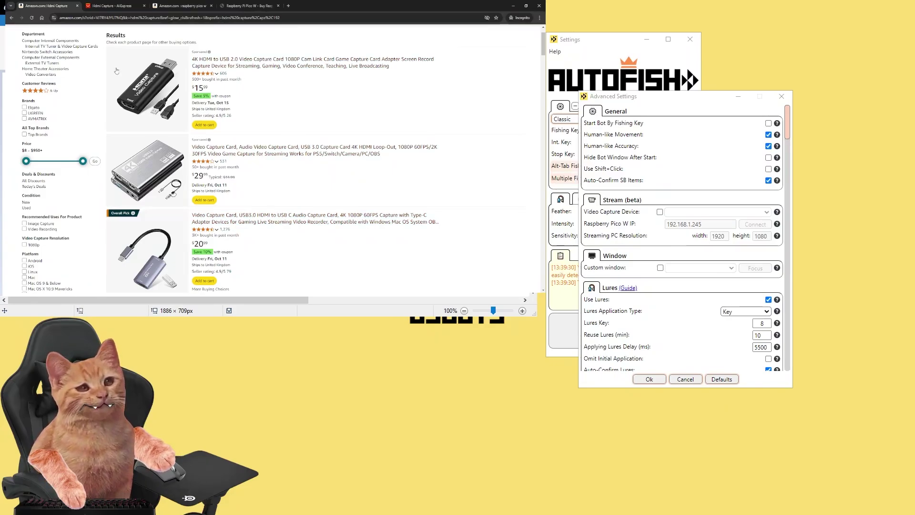
Step: Switch to the AliExpress 'hdmi capture' tab and scroll through its USB 3.0 and 4K capture cards
key(ctrl+Tab)
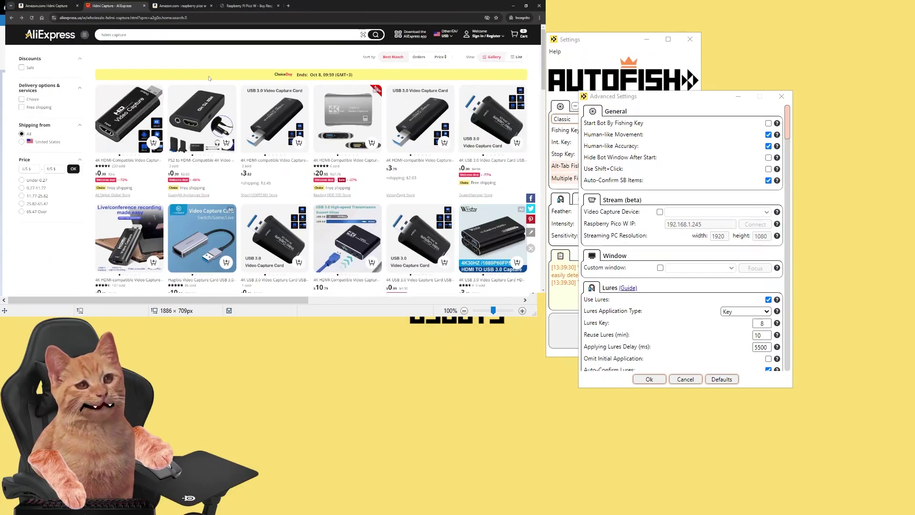
scroll(544, 73, down, 2)
mouse_move(544, 73)
mouse_down()
mouse_move(544, 82)
mouse_move(544, 59)
mouse_move(545, 67)
mouse_up()
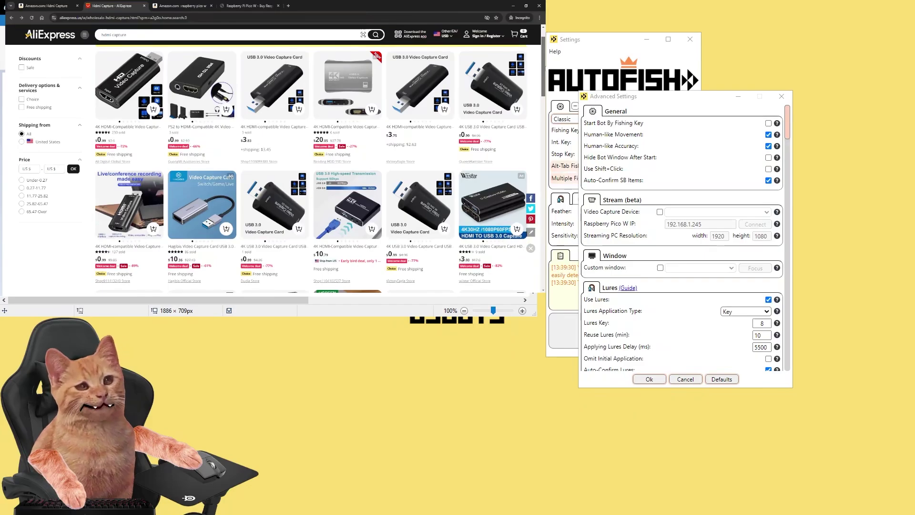
drag(544, 67, 544, 98)
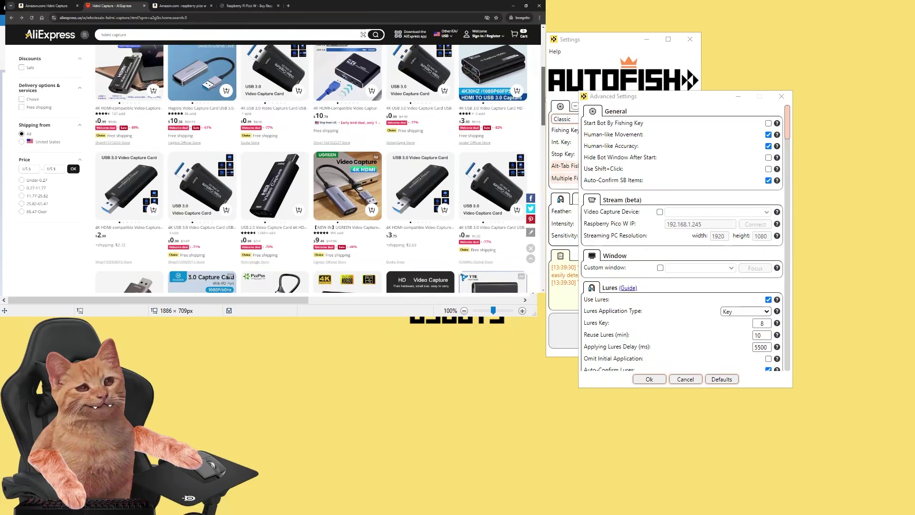
scroll(369, 168, up, 2)
mouse_move(201, 226)
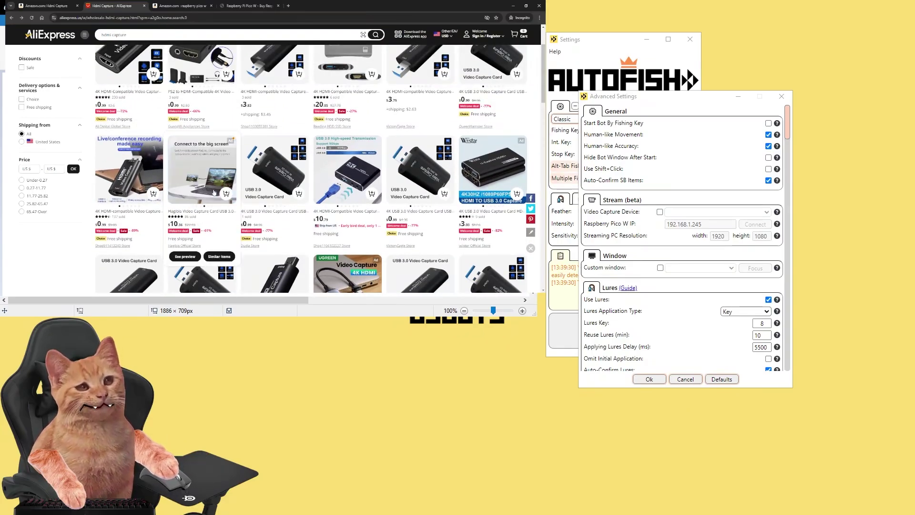
scroll(221, 202, up, 1)
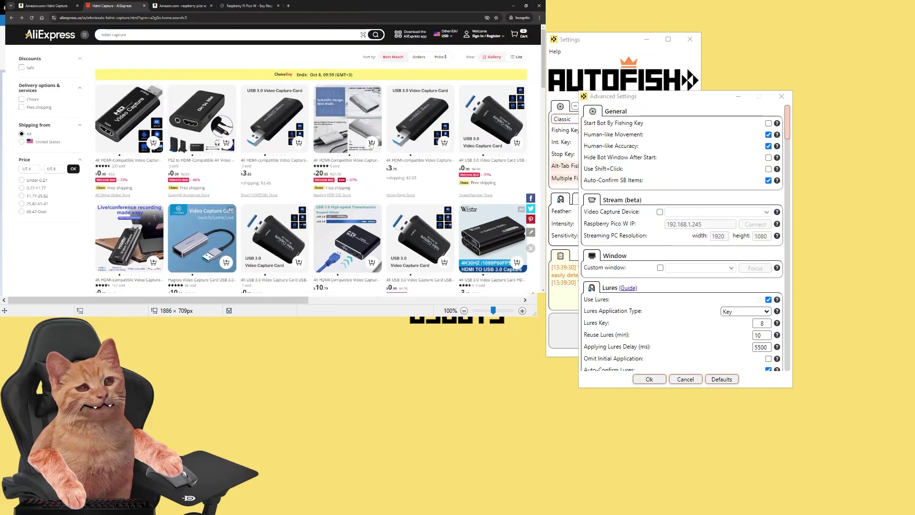
scroll(221, 202, down, 5)
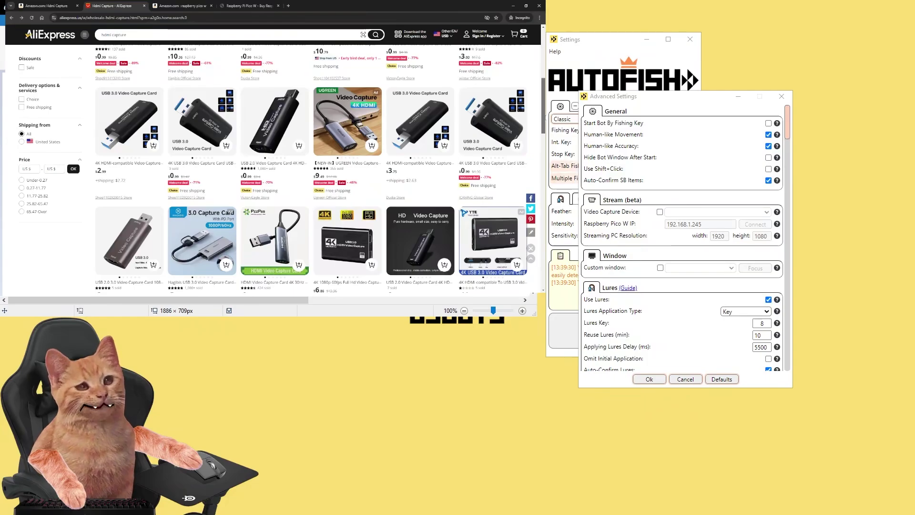
scroll(221, 202, up, 5)
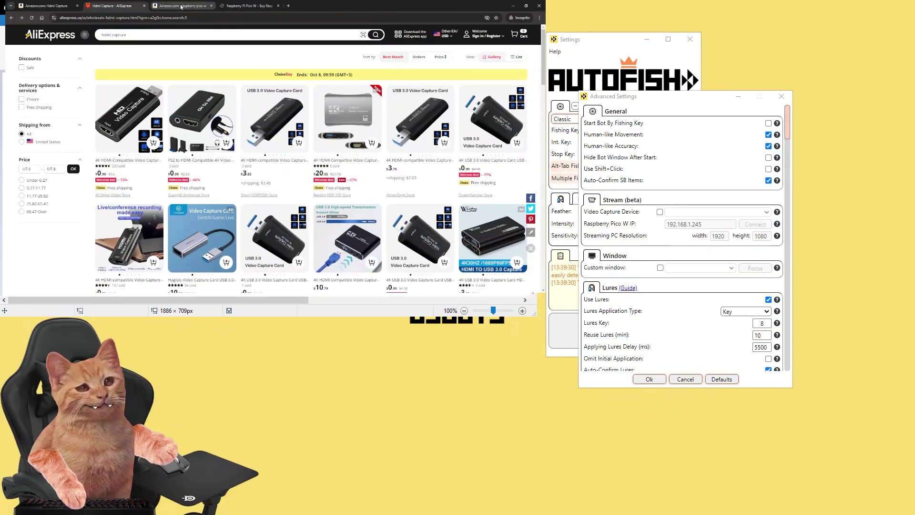
Step: View Amazon's 'raspberry pico w' search results
click(182, 6)
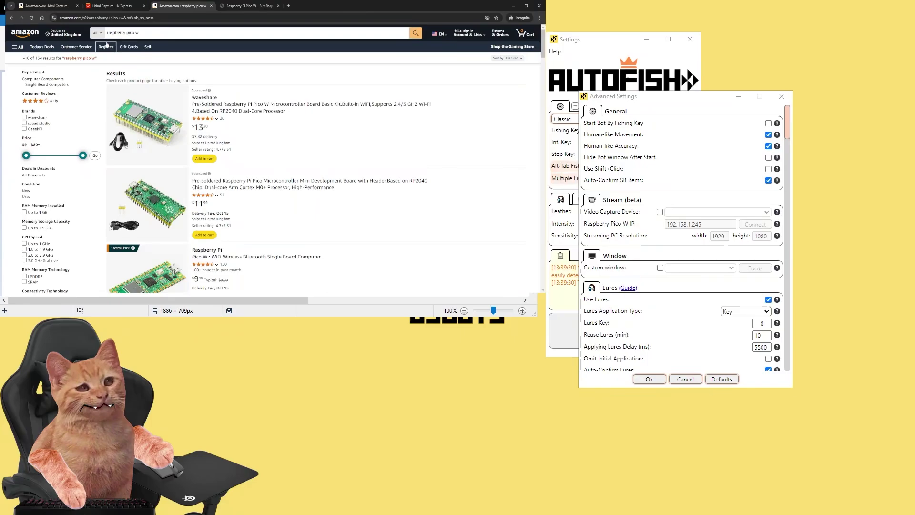
click(117, 33)
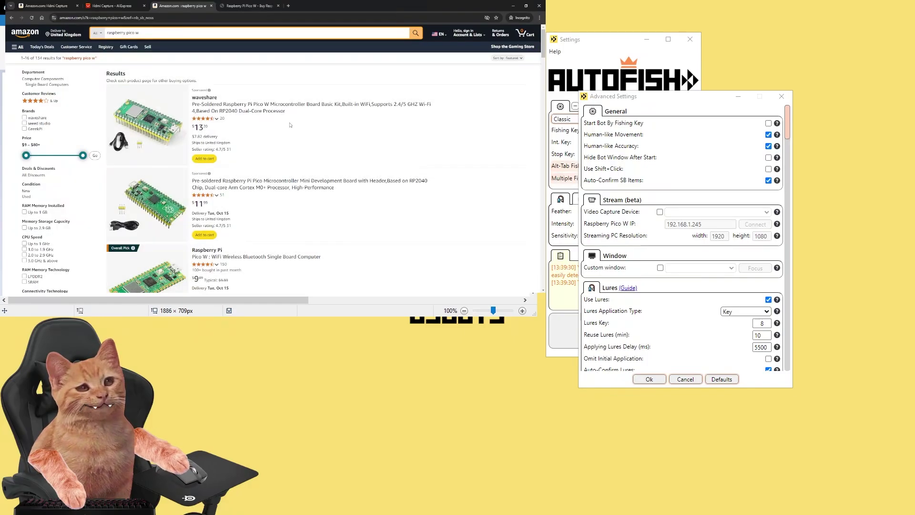
mouse_move(542, 48)
mouse_down()
mouse_move(542, 73)
mouse_move(542, 46)
mouse_up()
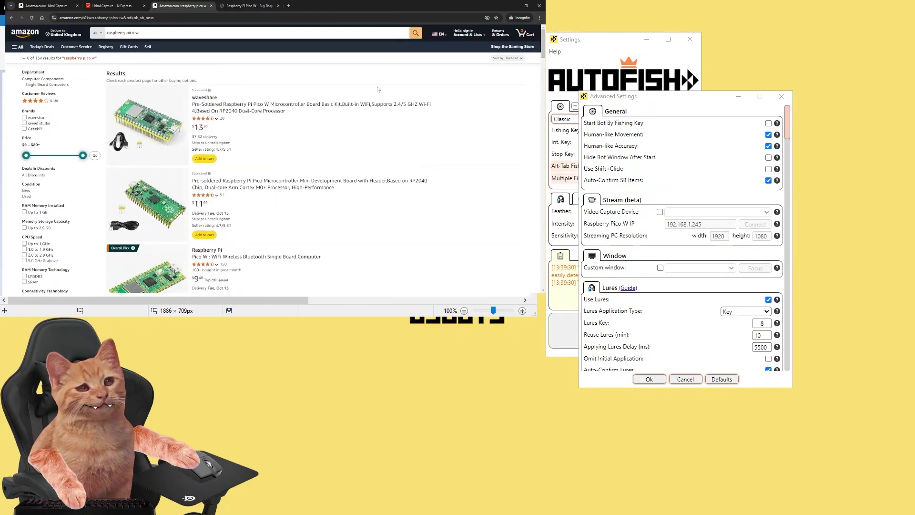
Step: Browse AliExpress's Raspberry Pi Pico W listings, briefly checking back on the Amazon tab
click(247, 6)
scroll(104, 177, down, 2)
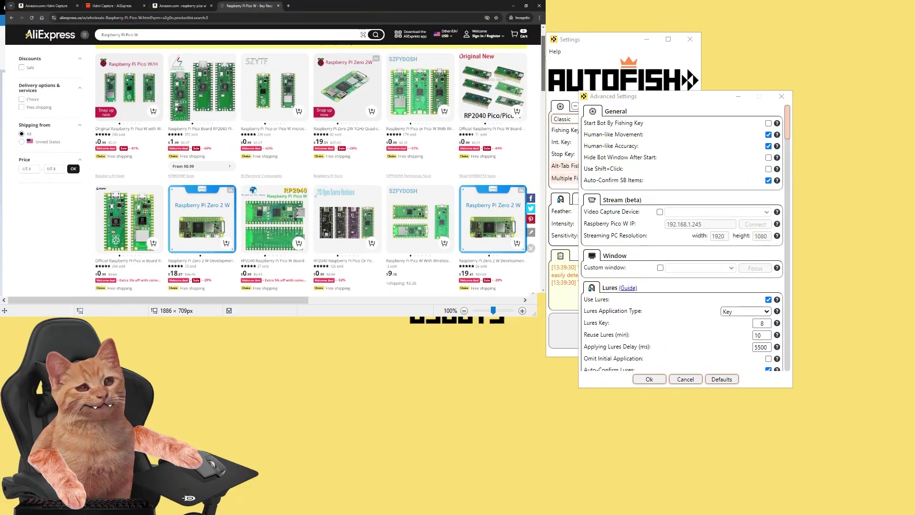
scroll(104, 178, up, 2)
mouse_move(104, 177)
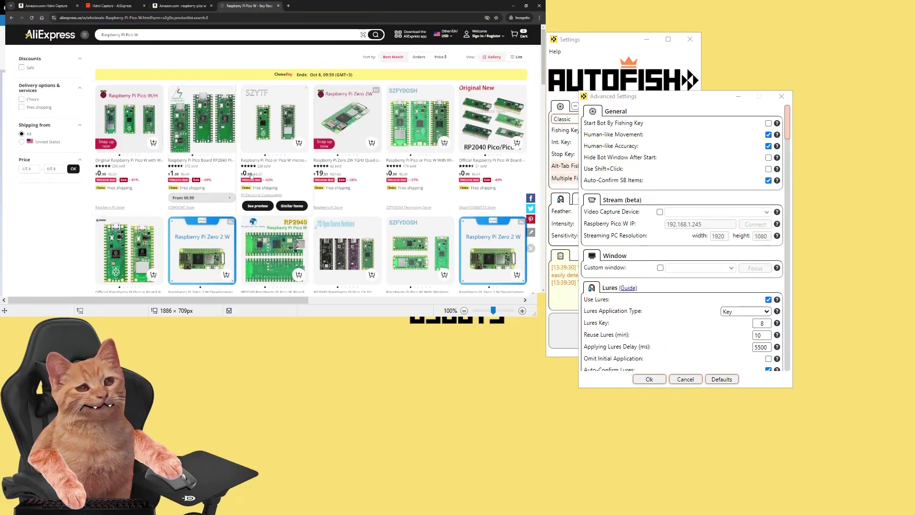
mouse_move(328, 172)
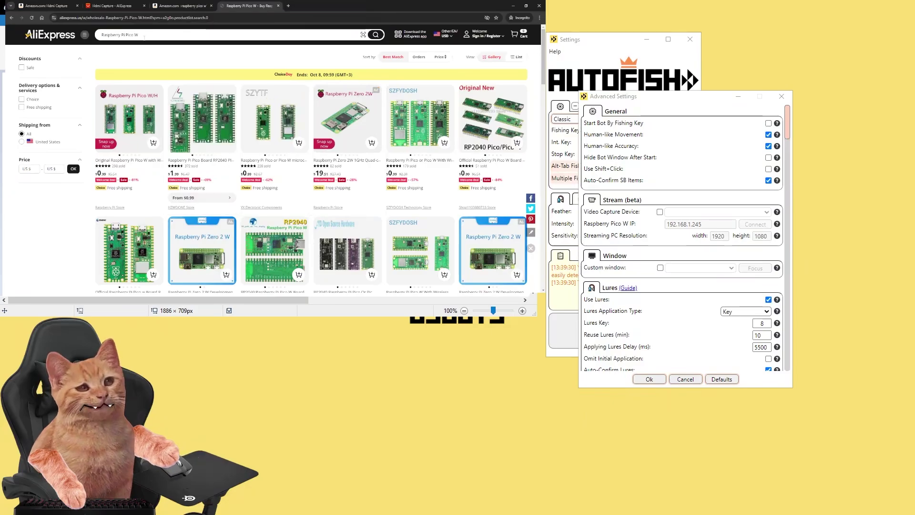
key(ctrl+1)
scroll(237, 97, up, 1)
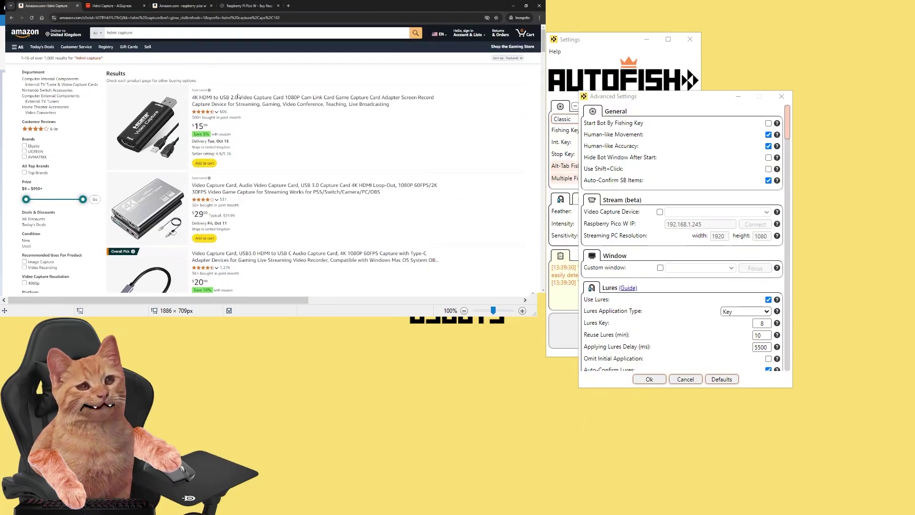
click(240, 6)
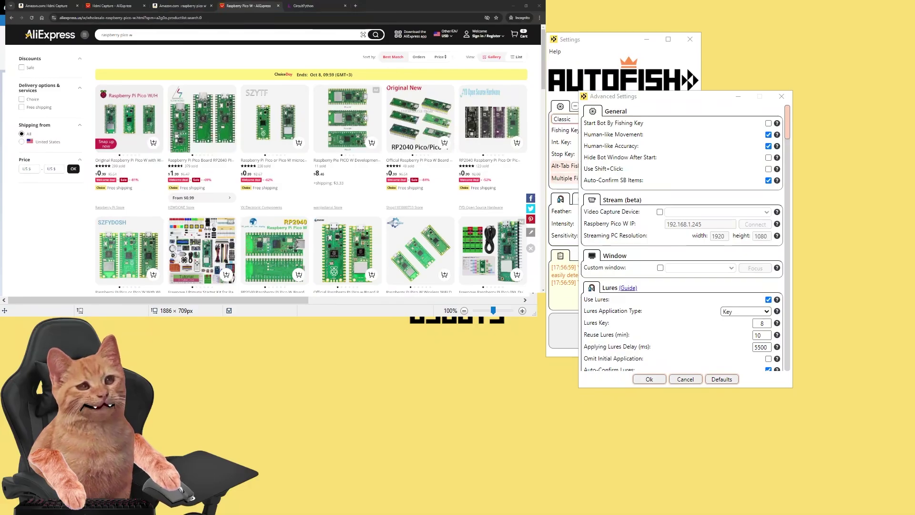
Step: Enable Video Capture Device with C1-1 USB3 Video selected and confirm with Ok
click(659, 211)
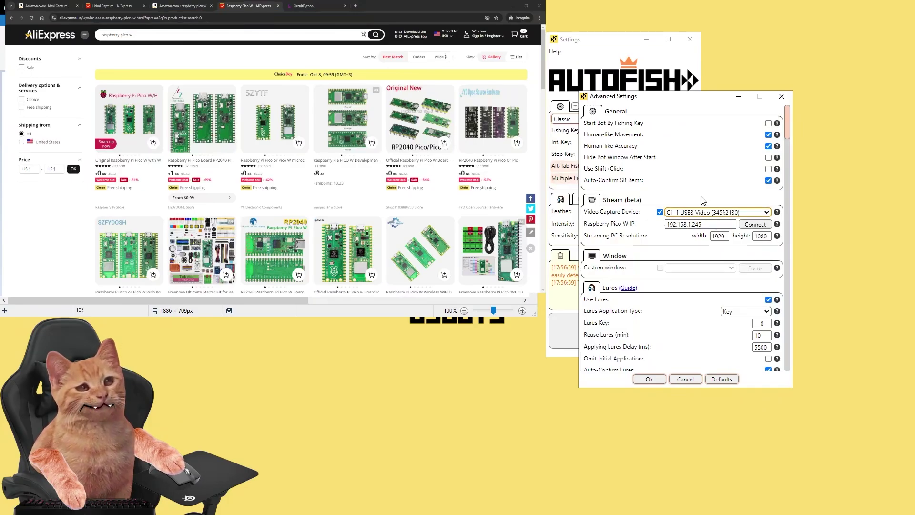
click(657, 378)
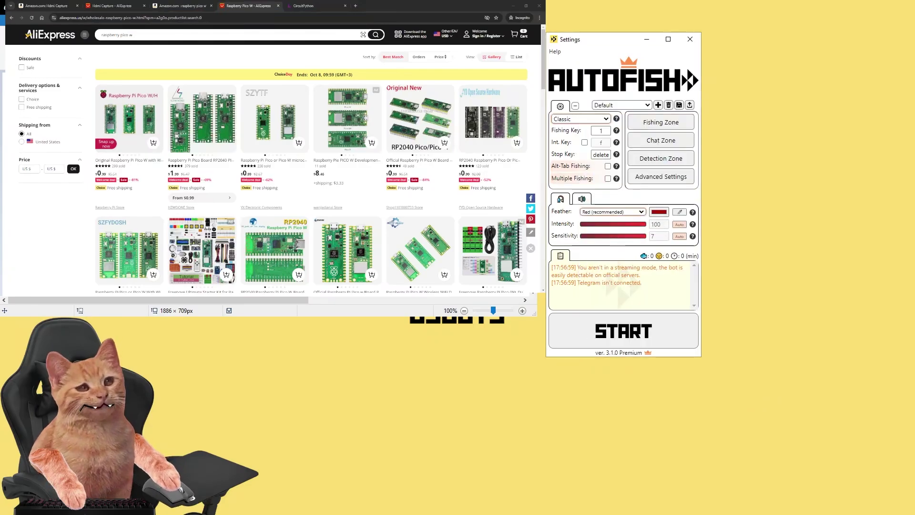
Step: Open the Fishing Zone overlay and drag its corner so the zone fits the water
click(660, 123)
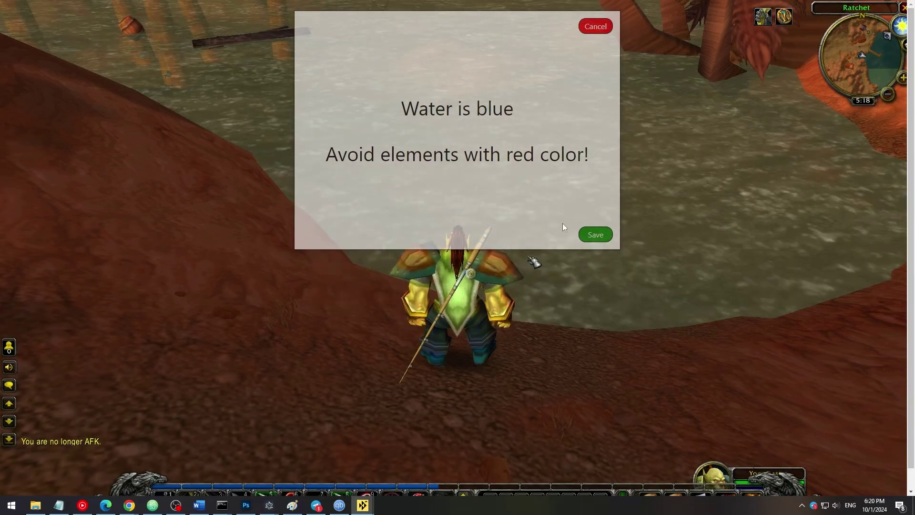
drag(621, 250, 625, 202)
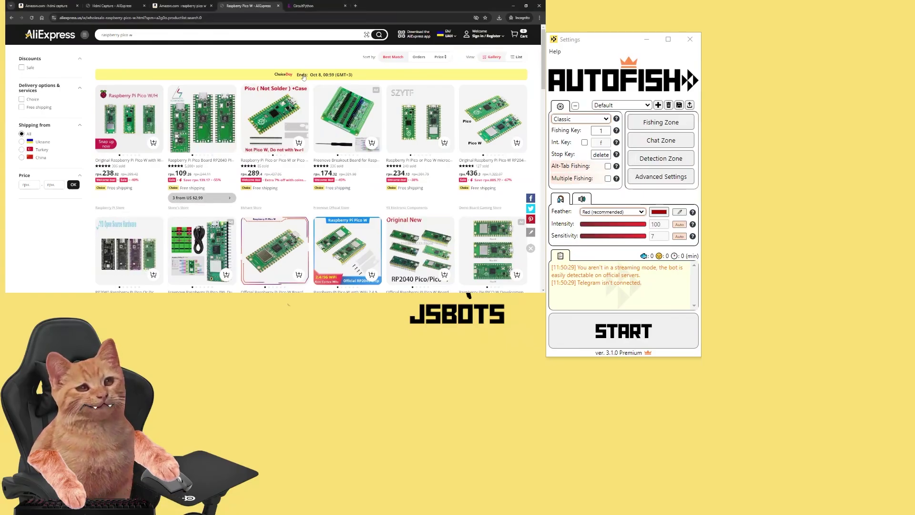
Step: Go to CircuitPython.org Downloads and open the Pico W board page
click(308, 5)
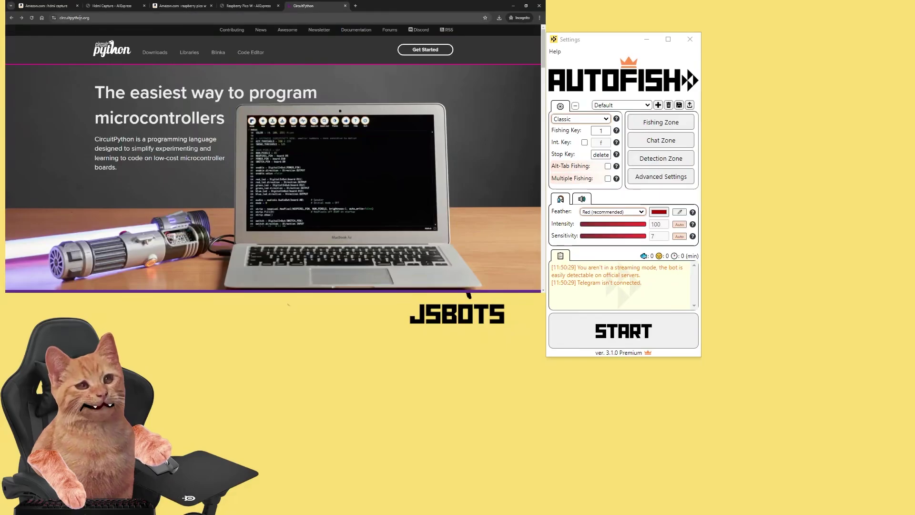
click(154, 52)
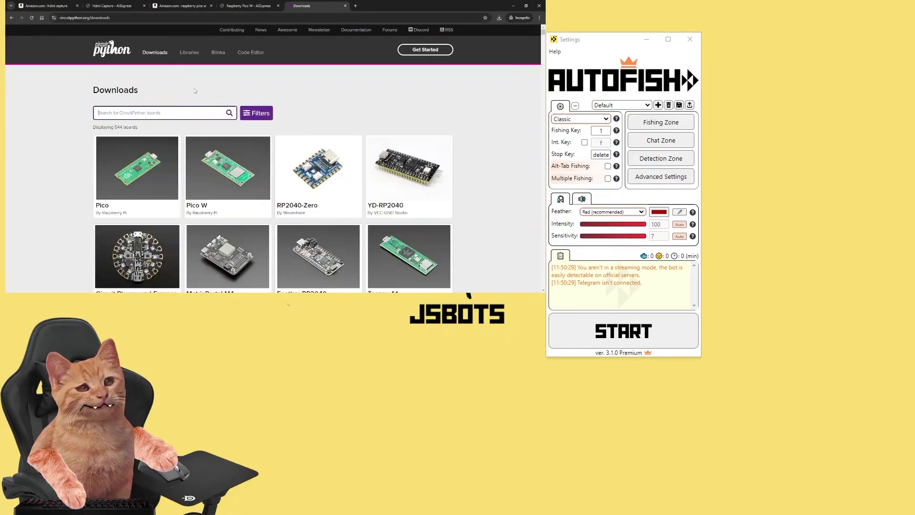
click(225, 175)
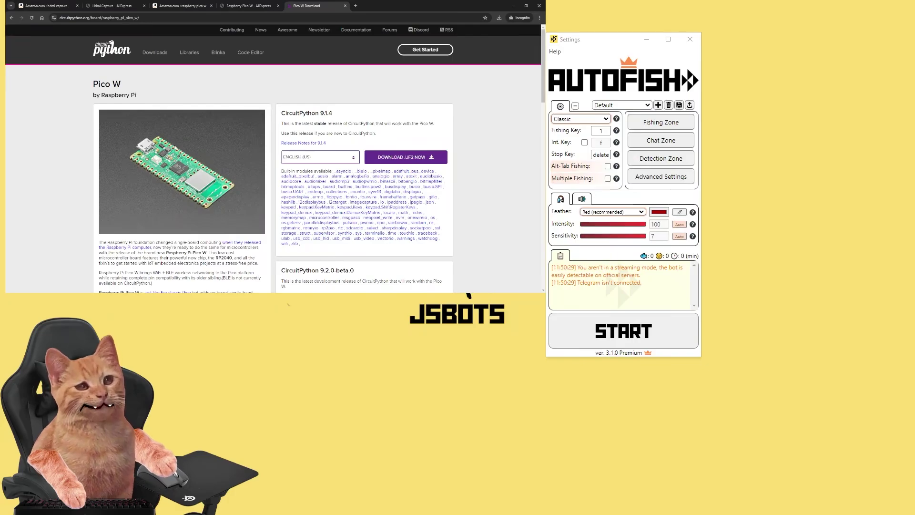
Step: Check the CircuitPython 9.1.4 release heading, then open This PC in File Explorer
drag(282, 113, 319, 113)
click(199, 103)
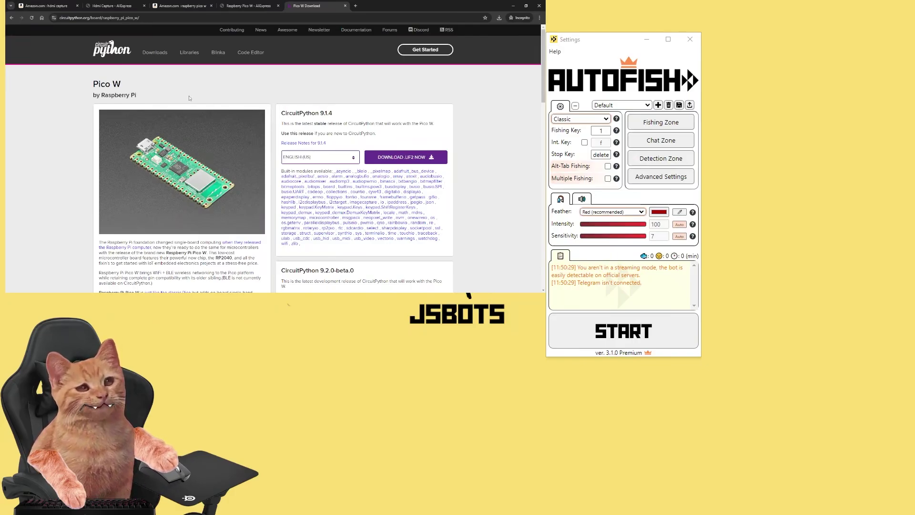
click(288, 304)
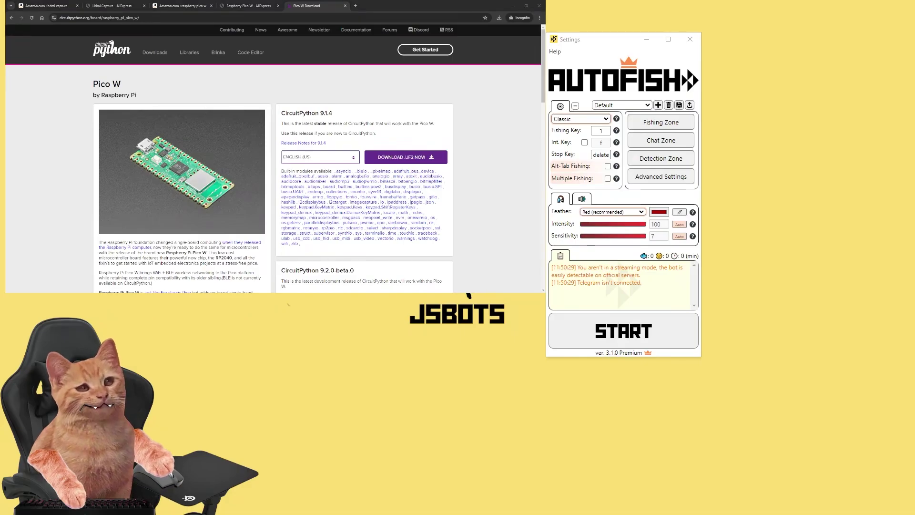
key(super+e)
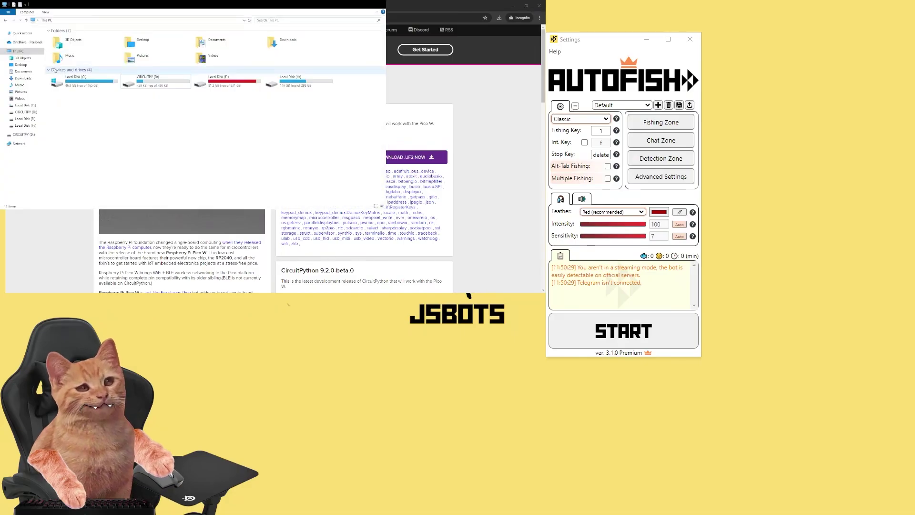
Step: Open the CIRCUITPY (D:) drive, look over its files, and open code.py in Notepad
click(155, 81)
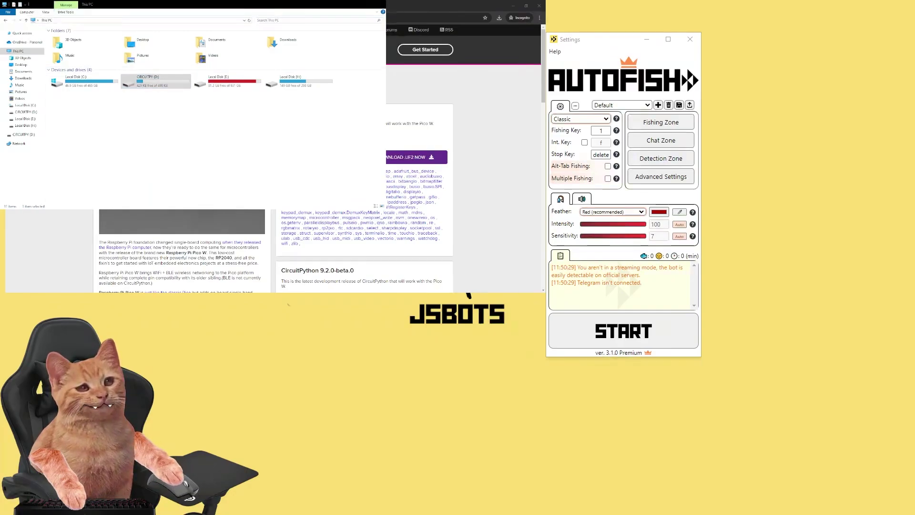
double_click(140, 88)
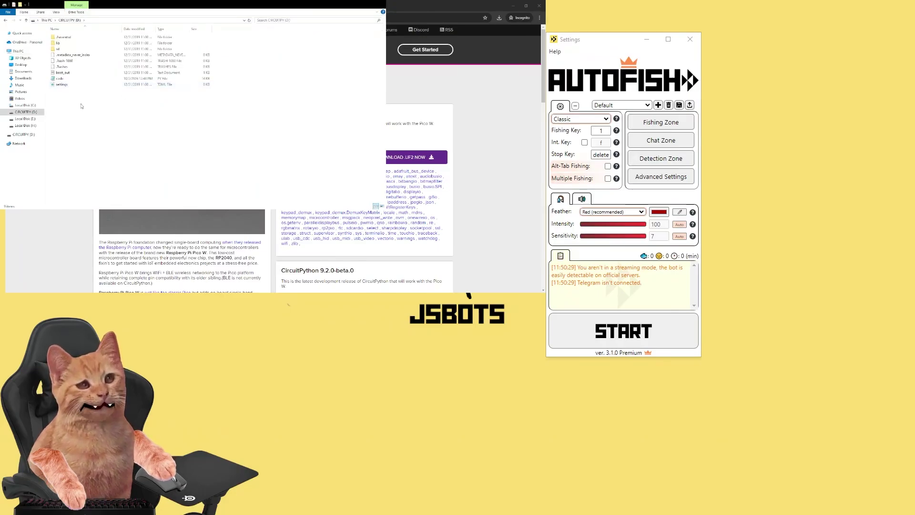
key(ctrl+a)
click(71, 90)
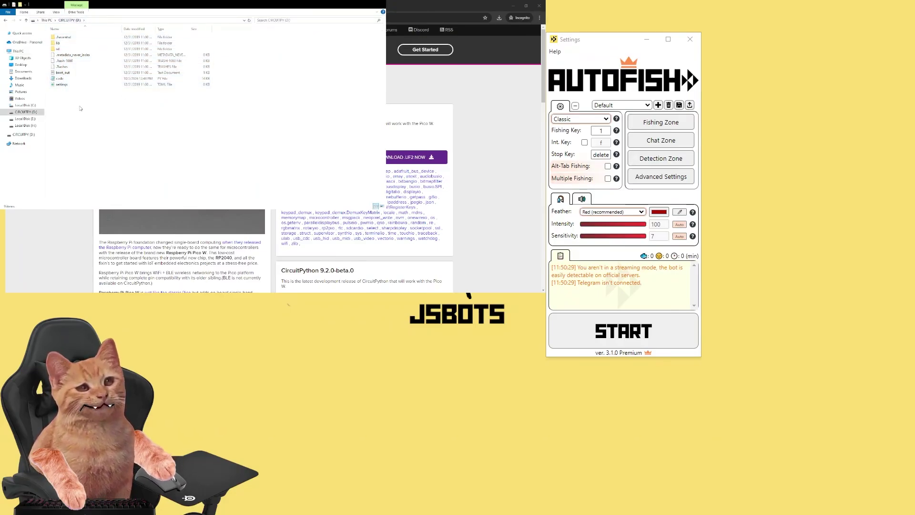
click(58, 44)
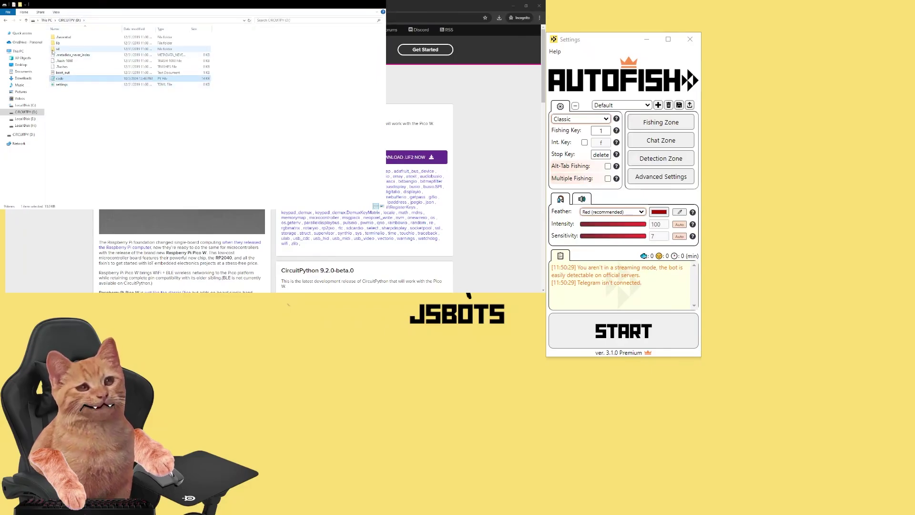
click(73, 91)
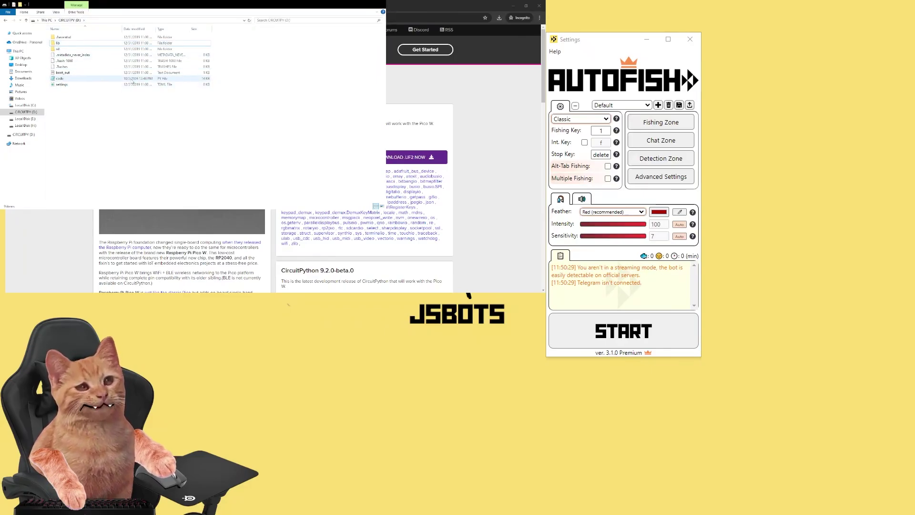
click(61, 79)
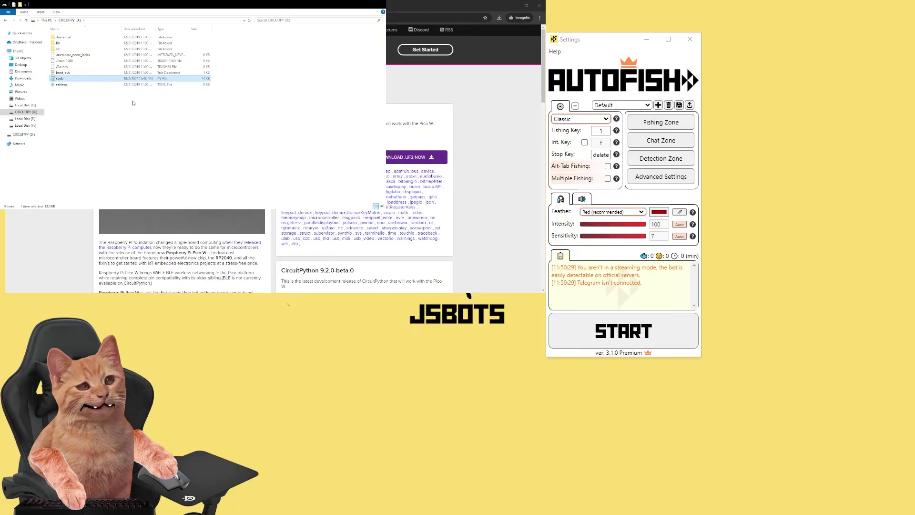
key(Return)
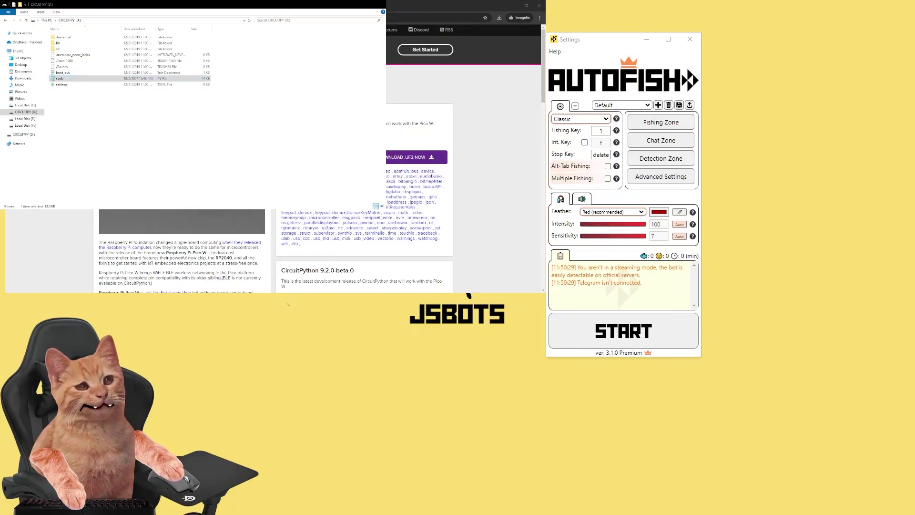
click(137, 57)
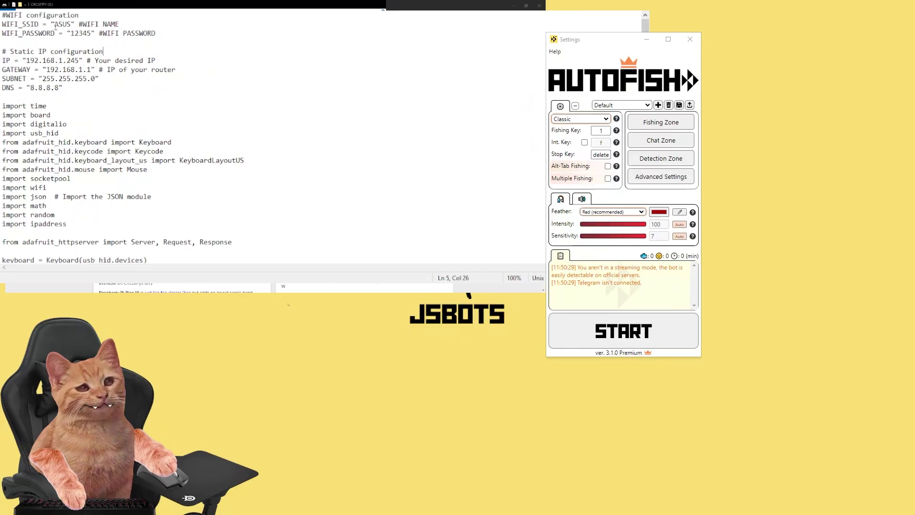
drag(55, 24, 70, 23)
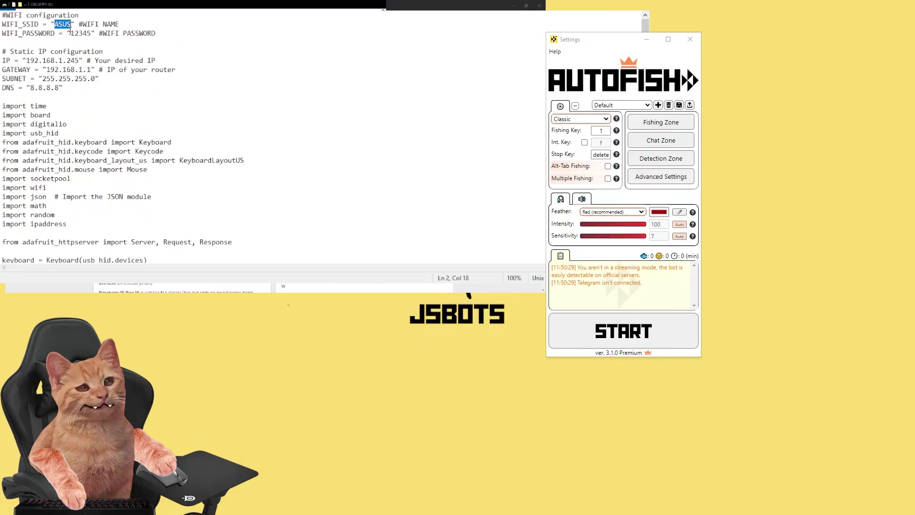
drag(70, 33, 93, 33)
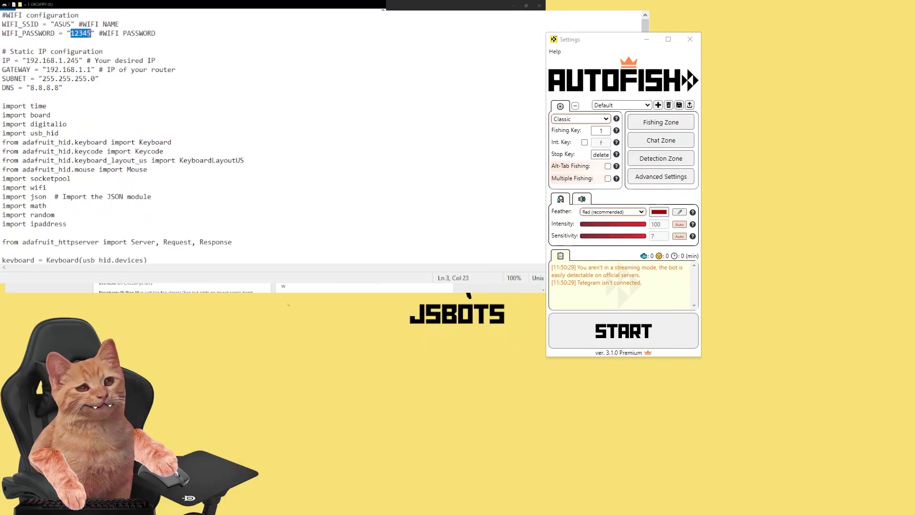
drag(37, 51, 91, 88)
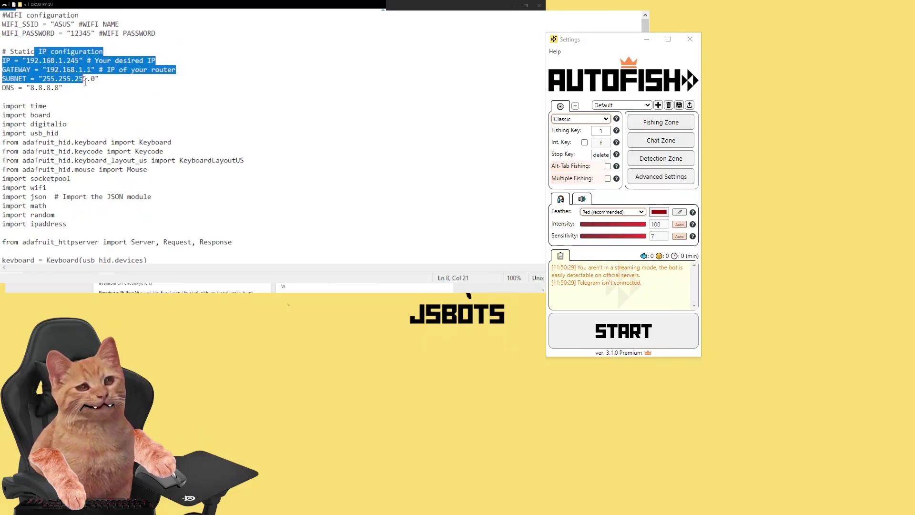
click(76, 90)
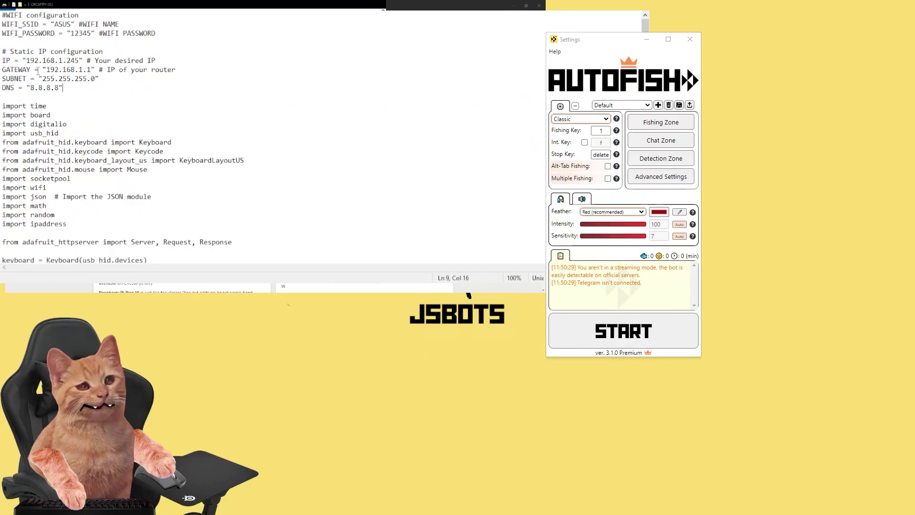
drag(47, 69, 71, 82)
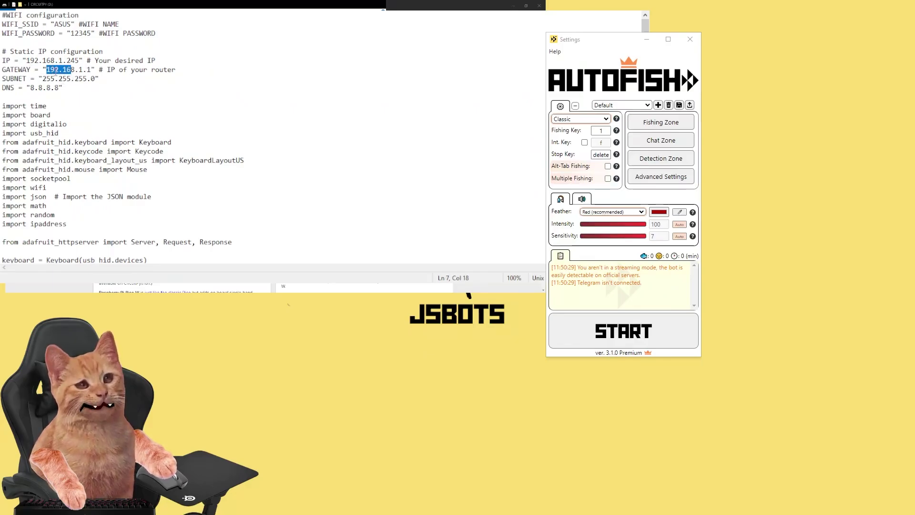
key(Down)
drag(30, 61, 50, 79)
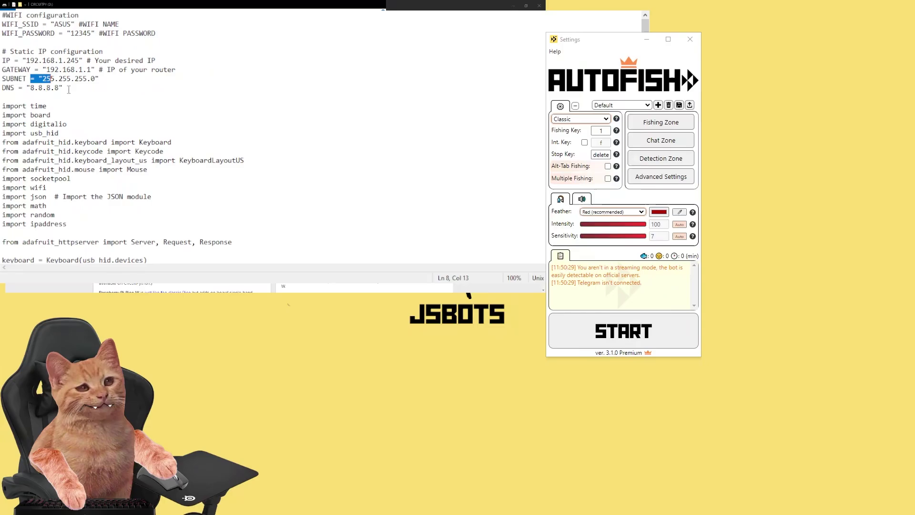
drag(69, 89, 2, 51)
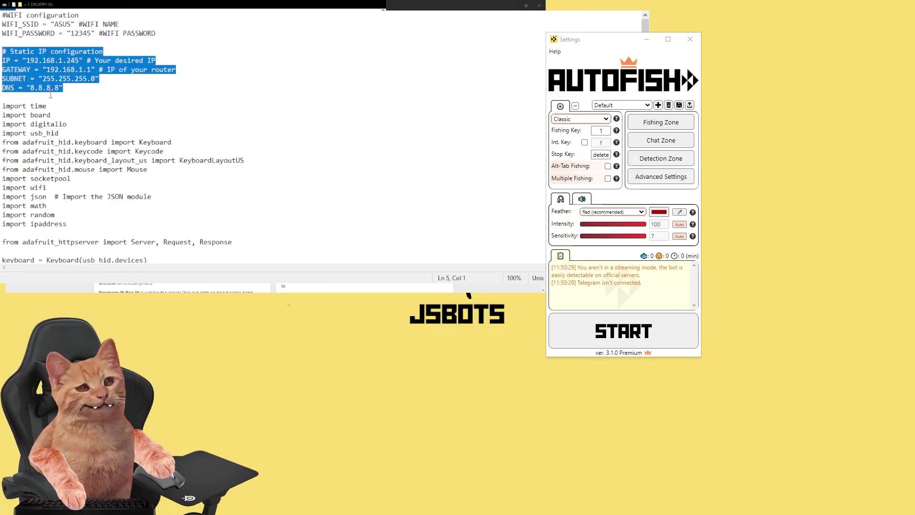
click(54, 96)
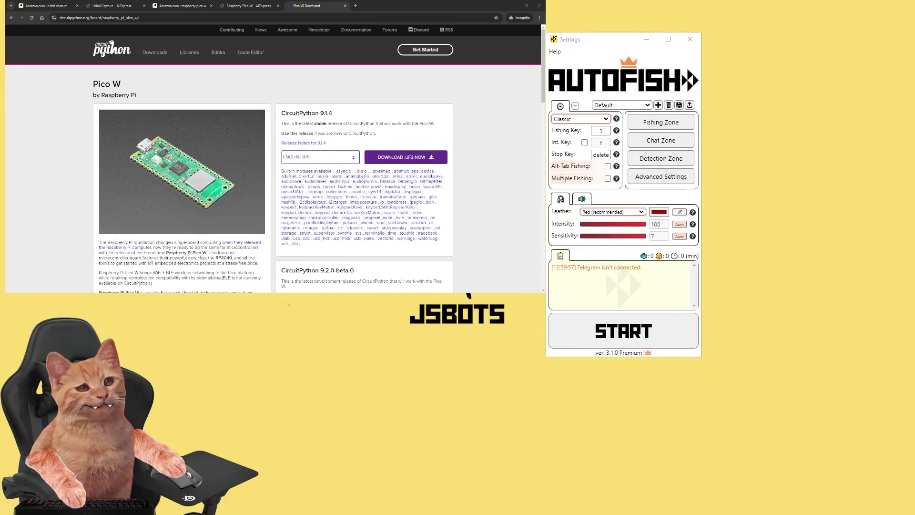
Step: Bring the AutoFish Settings window to the front, showing Intensity 100 and Sensitivity 7
click(638, 242)
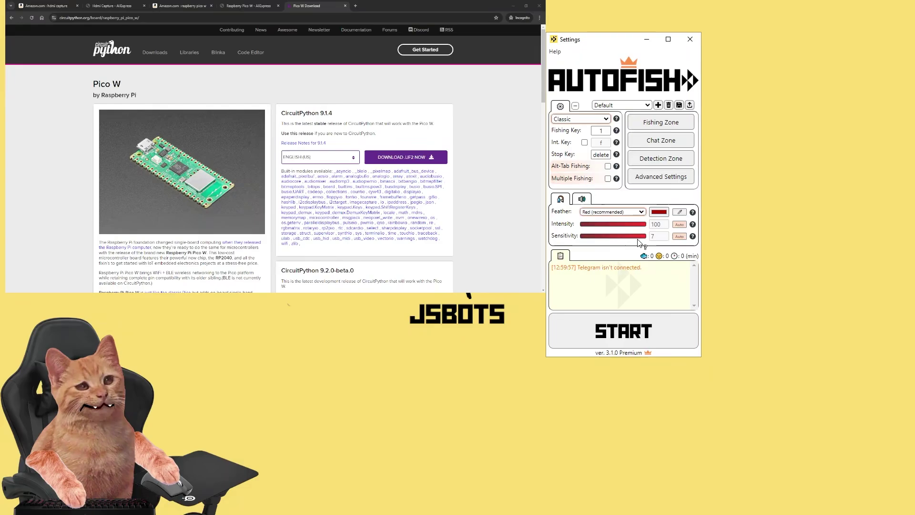
Step: Verify the Pico W IP reads 192.168.1.245 in Advanced Settings, connect to it, and close the dialog
click(667, 177)
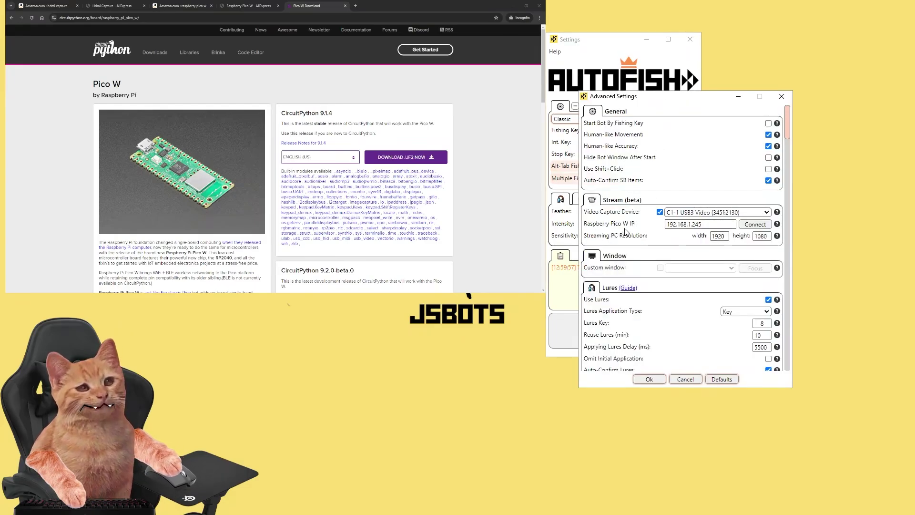
click(667, 225)
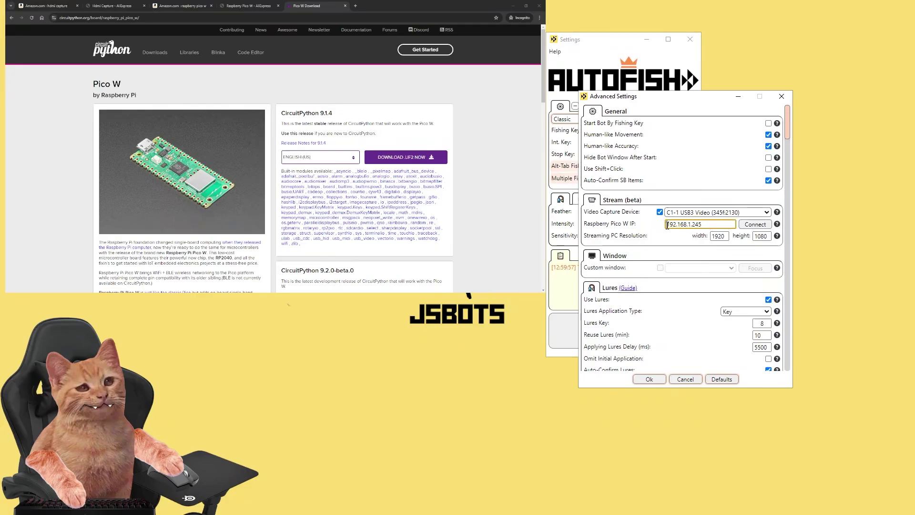
drag(667, 225, 703, 226)
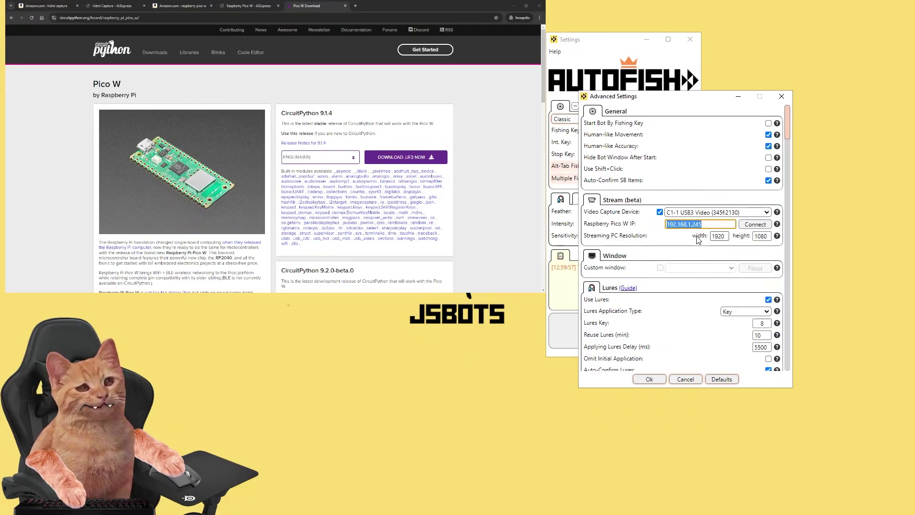
click(688, 227)
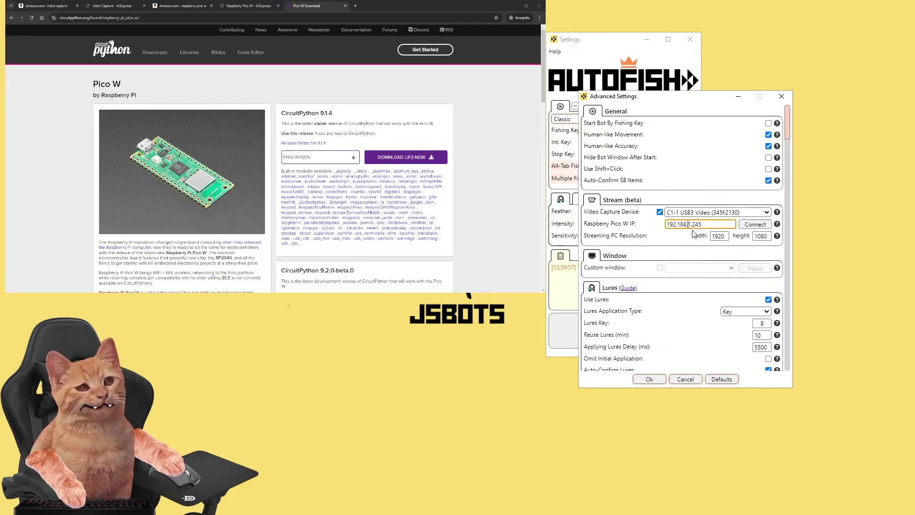
click(749, 226)
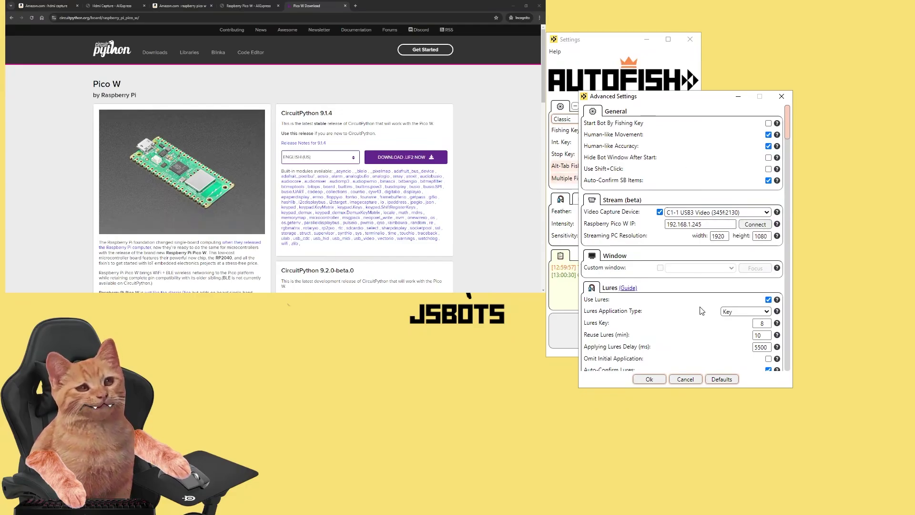
click(646, 381)
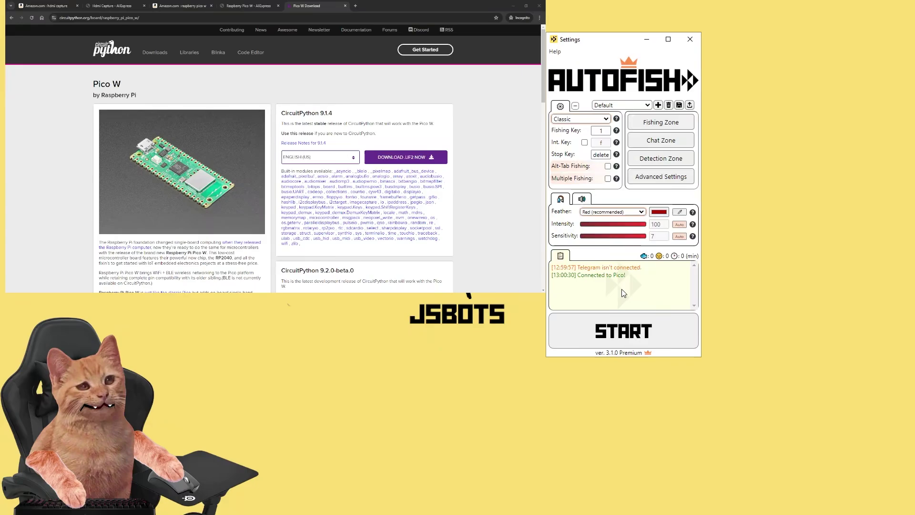